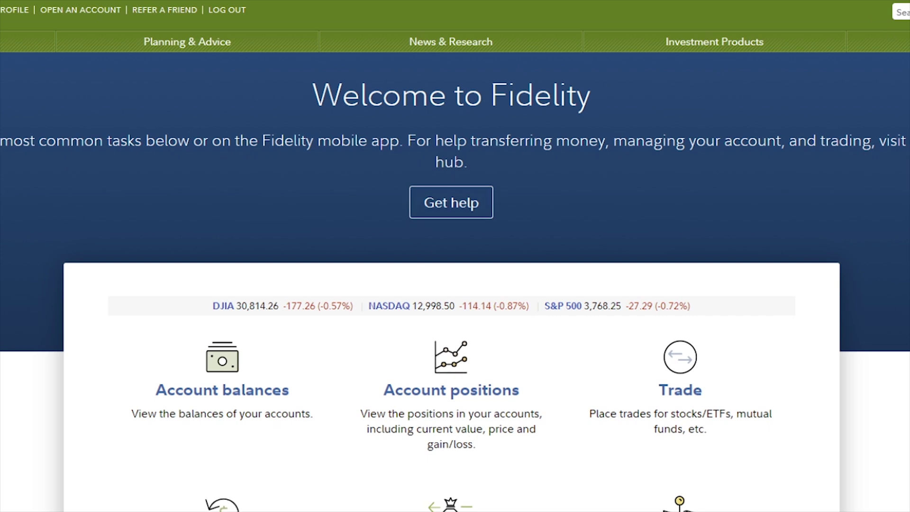
# Open the 529 College Savings page under the investment products and look over the plan's benefits.
pyautogui.moveTo(725, 49)
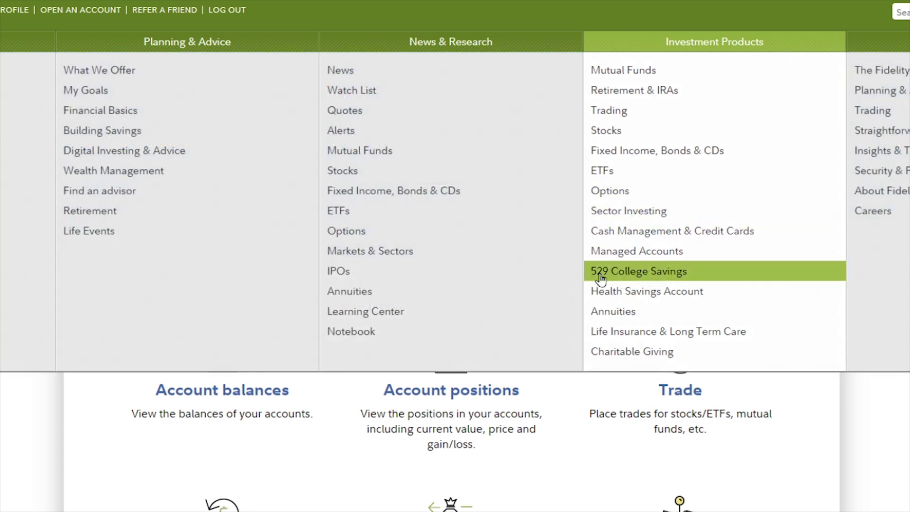
pyautogui.click(636, 279)
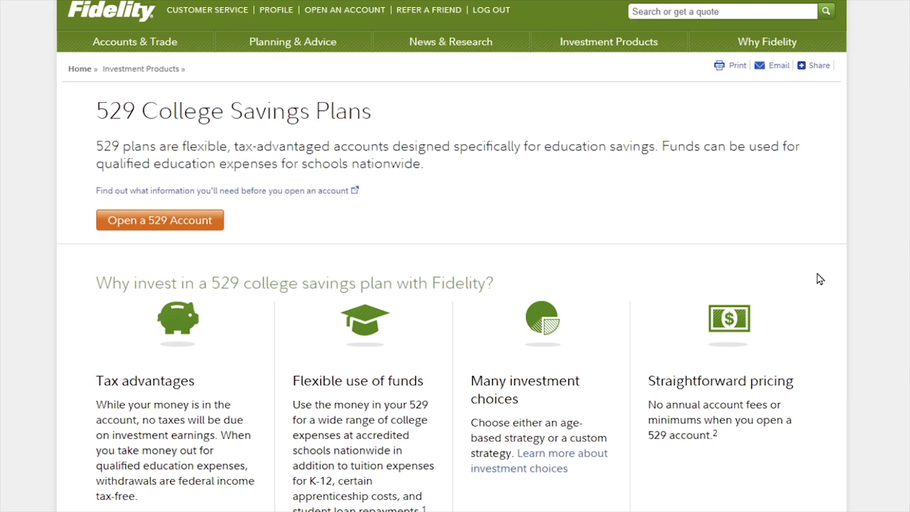
pyautogui.scroll(-5, 817, 274)
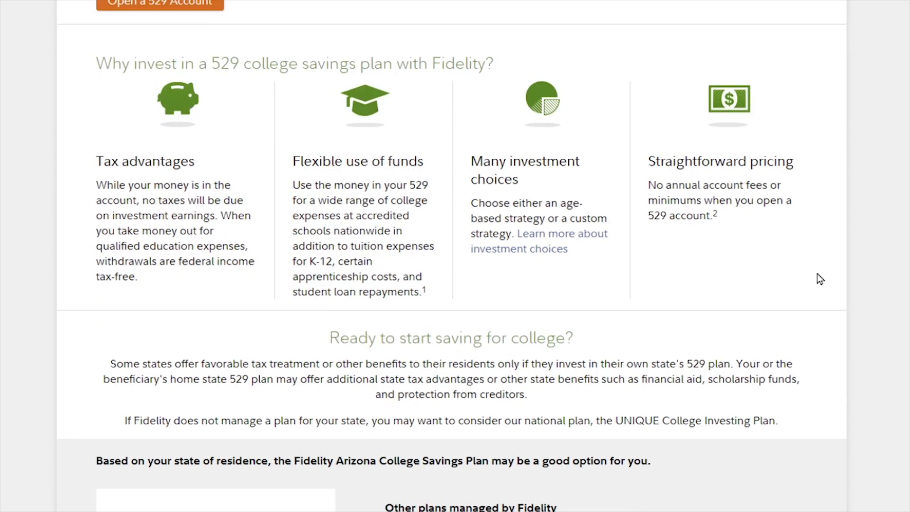
pyautogui.scroll(5, 818, 279)
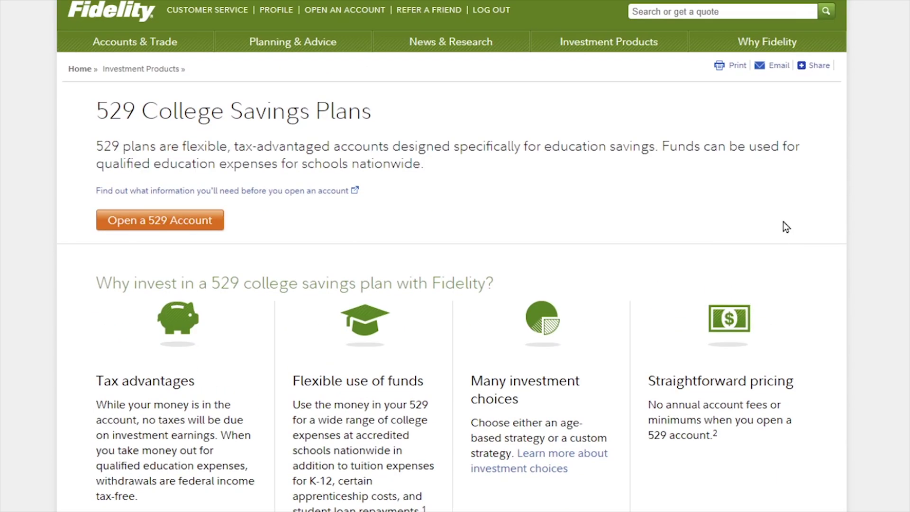
# Start opening a 529 account and continue with the Individual 529 Account type.
pyautogui.moveTo(223, 178)
pyautogui.mouseDown()
pyautogui.moveTo(79, 281)
pyautogui.moveTo(116, 158)
pyautogui.moveTo(38, 186)
pyautogui.mouseUp()
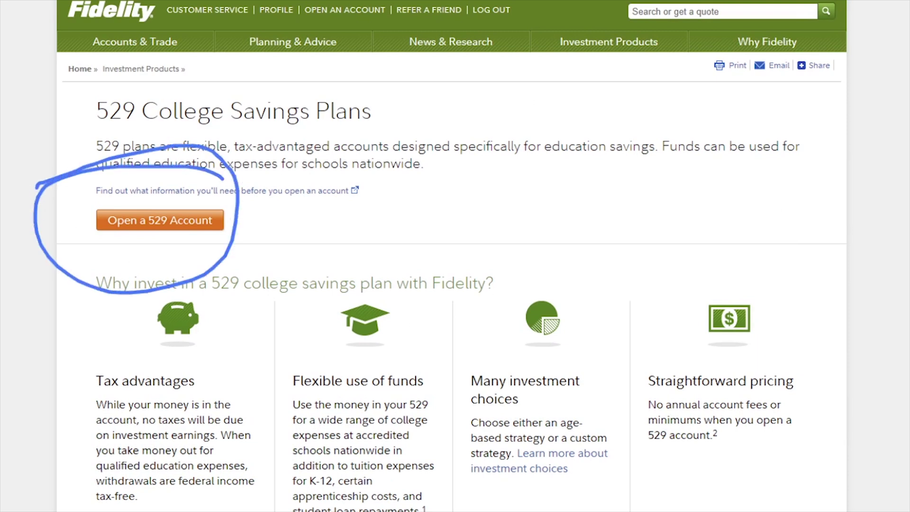
pyautogui.press('Escape')
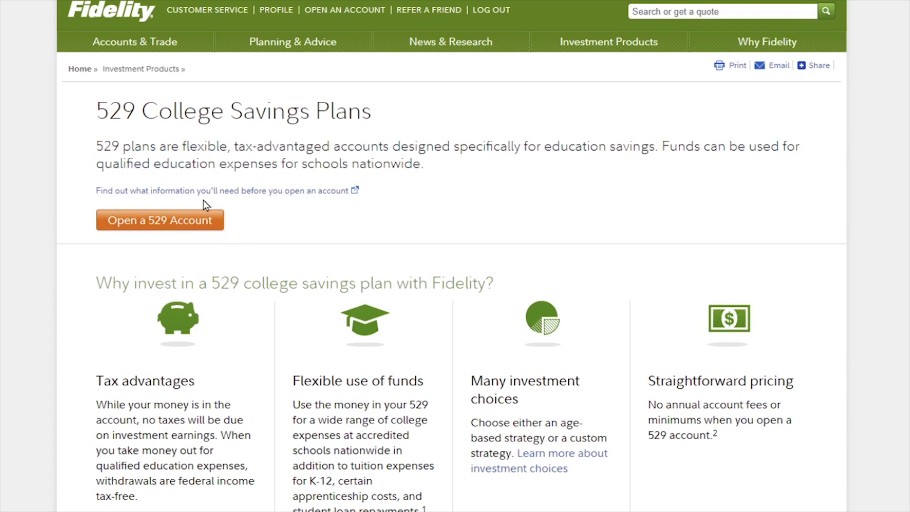
pyautogui.click(172, 228)
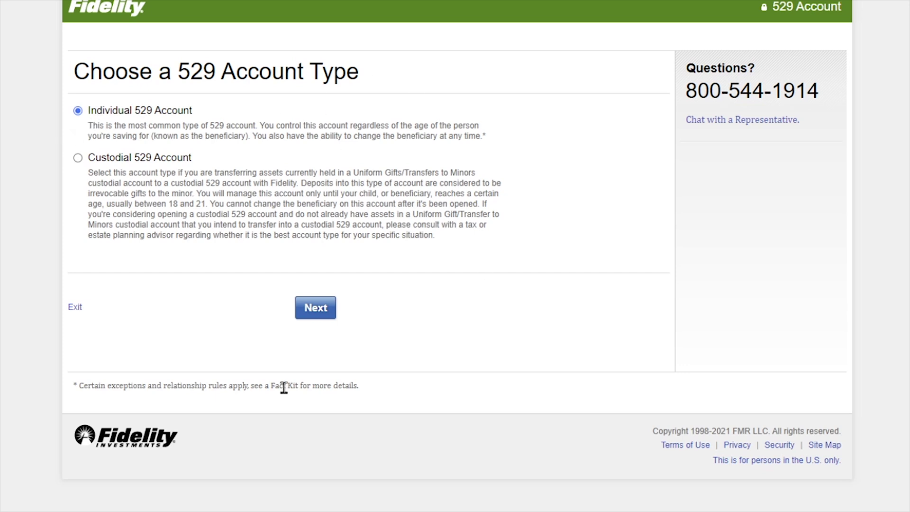
pyautogui.click(315, 308)
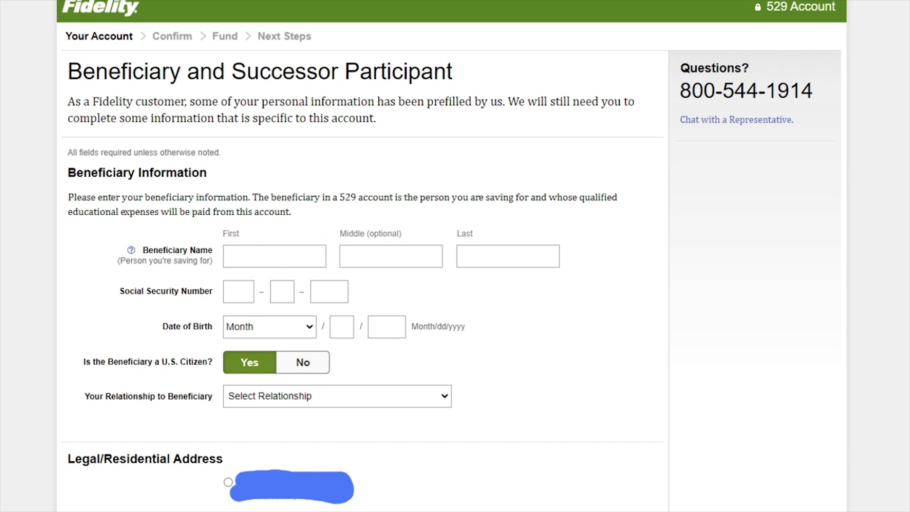
# Review the beneficiary fields for name, Social Security number, date of birth, citizenship, relationship and residential address.
pyautogui.scroll(-2, 360, 256)
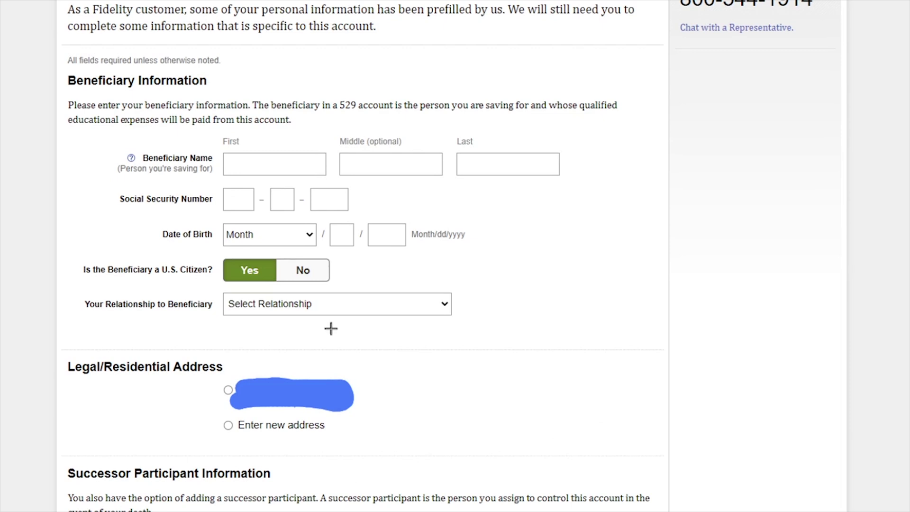
pyautogui.scroll(2, 422, 453)
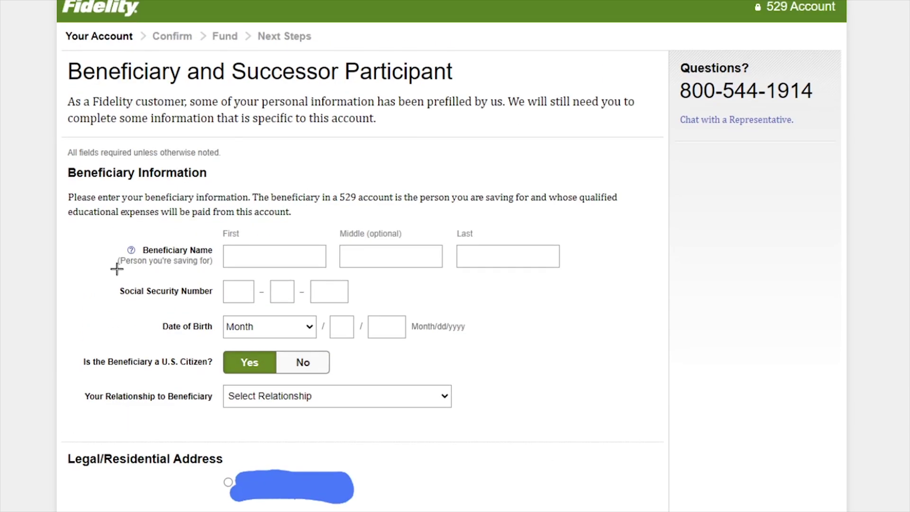
pyautogui.moveTo(106, 300); pyautogui.dragTo(174, 298)
pyautogui.moveTo(153, 337); pyautogui.dragTo(204, 336)
pyautogui.moveTo(81, 375); pyautogui.dragTo(183, 376)
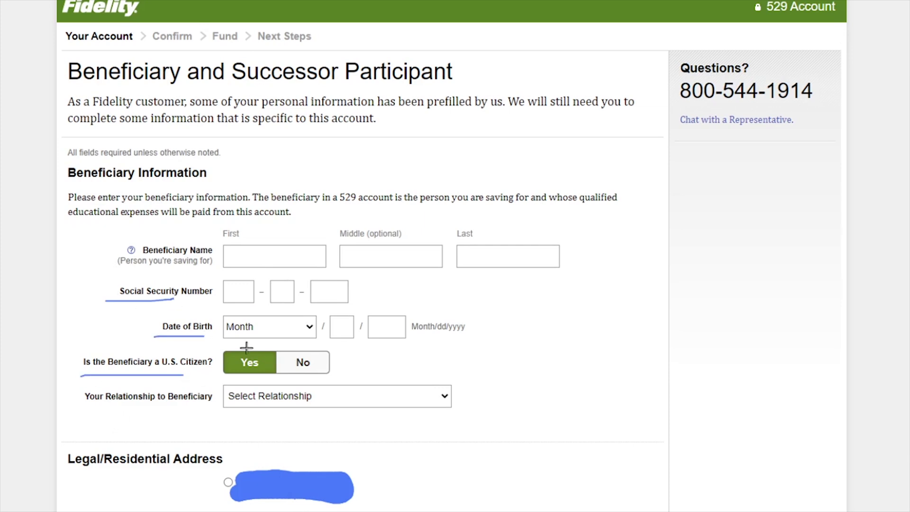
pyautogui.moveTo(94, 414); pyautogui.dragTo(212, 415)
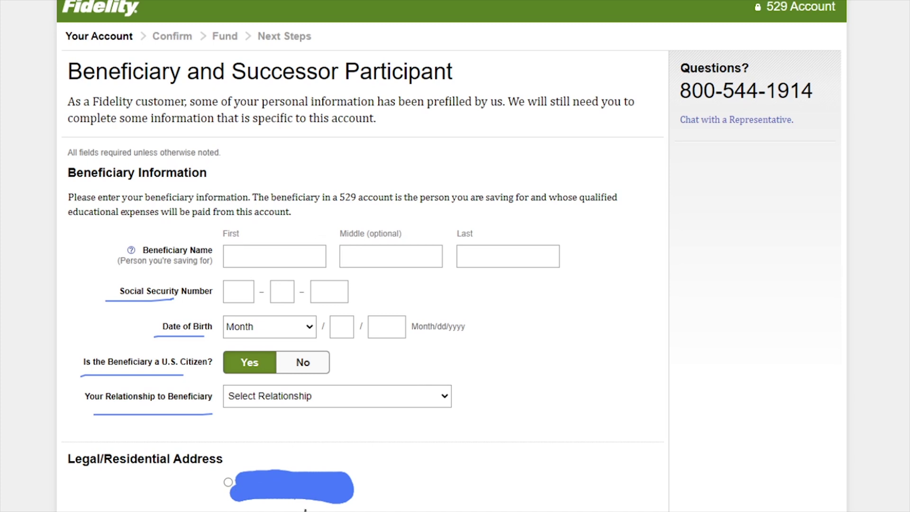
pyautogui.scroll(-2, 384, 459)
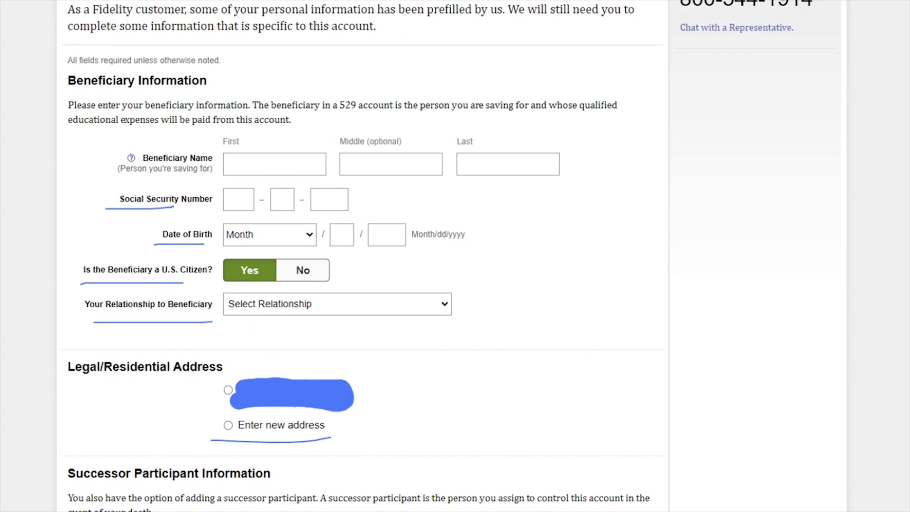
pyautogui.scroll(2, 640, 509)
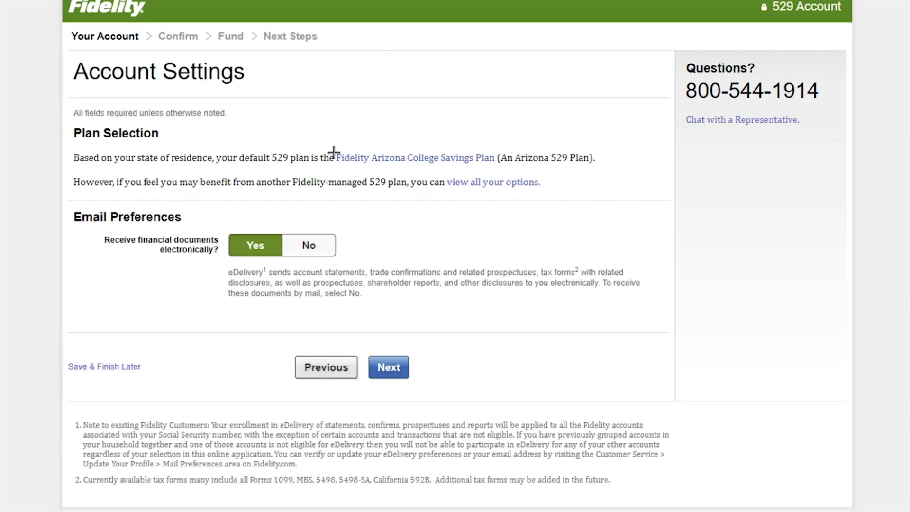
# Examine the default Arizona plan selection and the option to view other Fidelity-managed 529 plans in the account settings.
pyautogui.moveTo(72, 141); pyautogui.dragTo(146, 142)
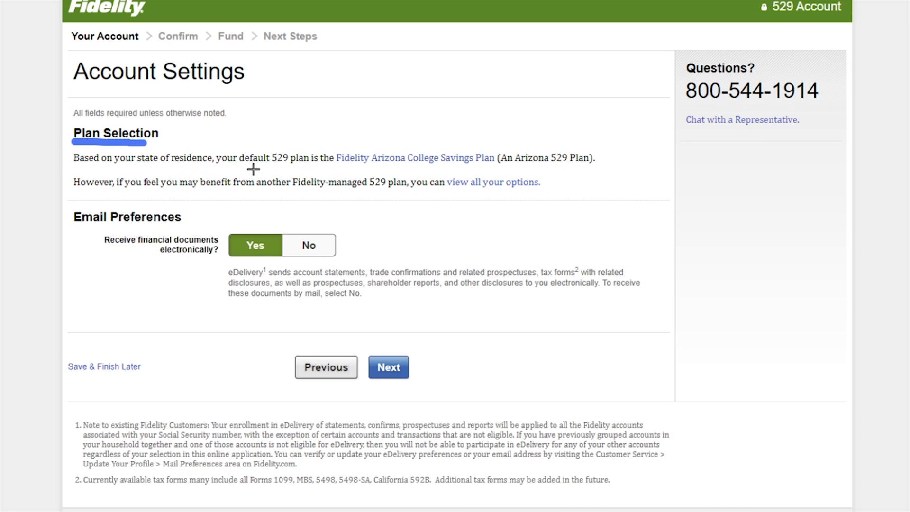
pyautogui.moveTo(335, 168); pyautogui.dragTo(486, 169)
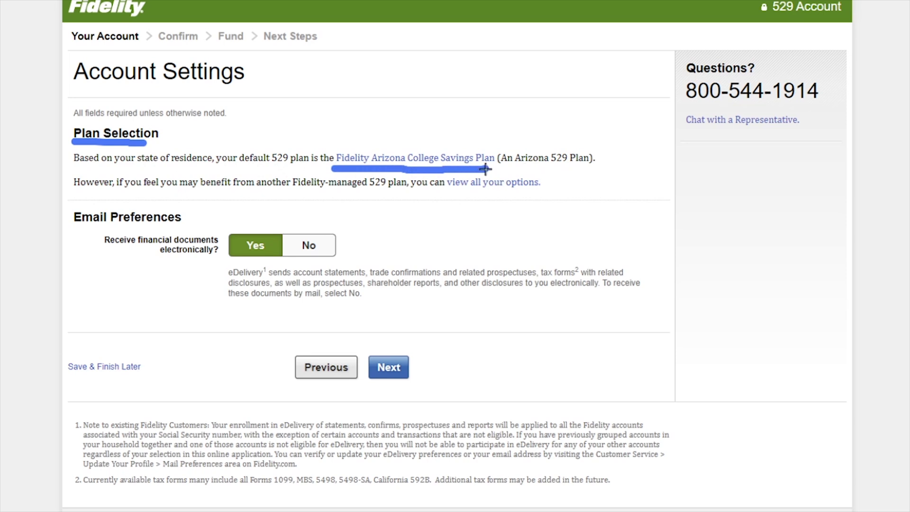
pyautogui.moveTo(121, 195); pyautogui.dragTo(529, 198)
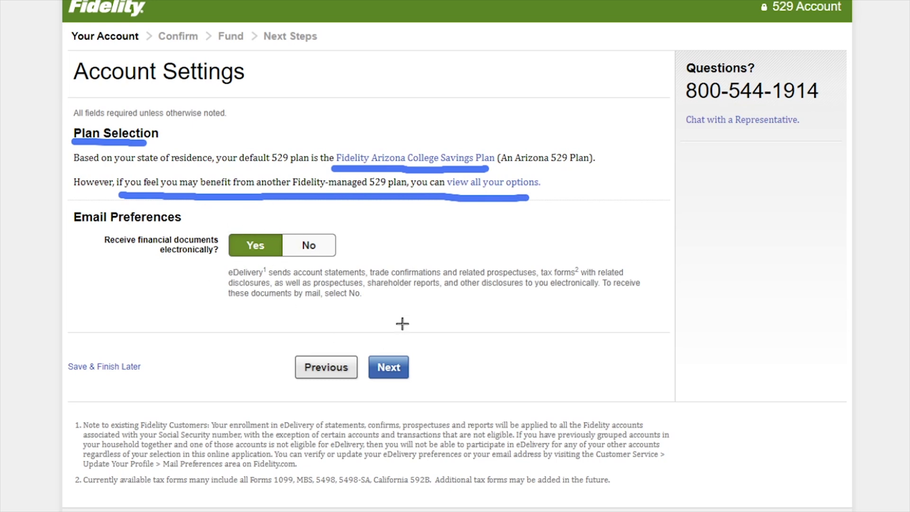
pyautogui.moveTo(389, 327)
pyautogui.mouseDown()
pyautogui.moveTo(374, 342)
pyautogui.moveTo(371, 395)
pyautogui.moveTo(373, 312)
pyautogui.mouseUp()
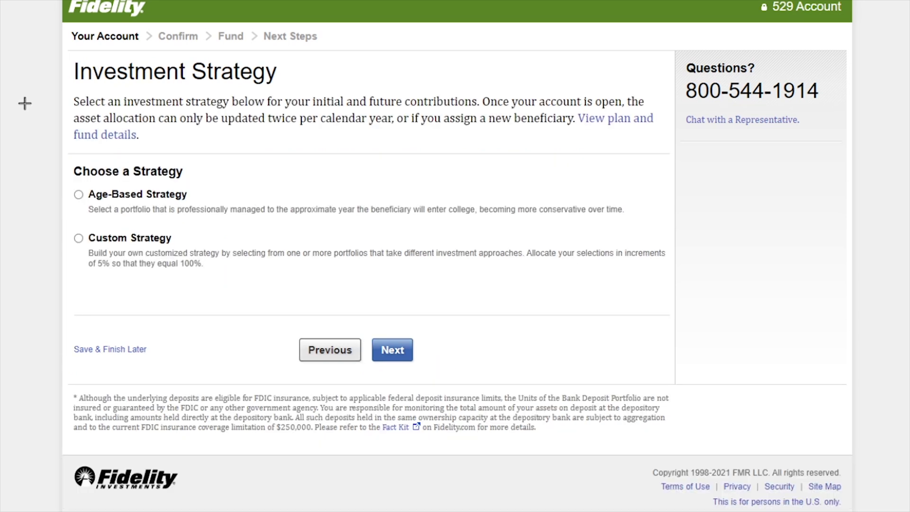
# Read the investment strategy rules, the plan and fund details reference, and the Age-Based and Custom Strategy choices.
pyautogui.moveTo(44, 89); pyautogui.dragTo(326, 90)
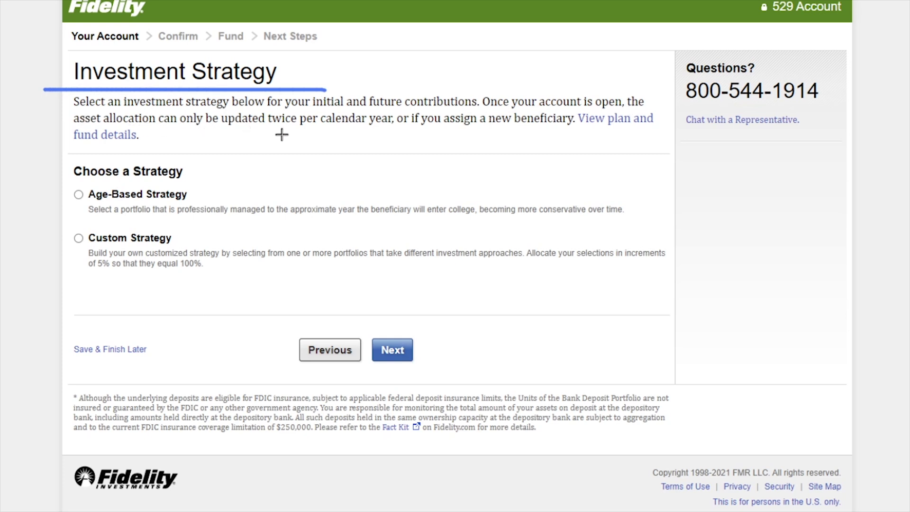
pyautogui.moveTo(281, 134); pyautogui.dragTo(384, 135)
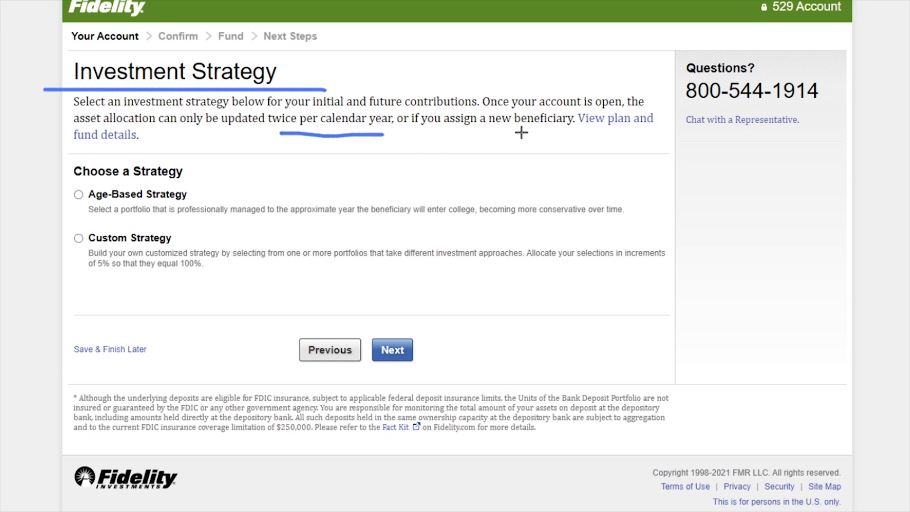
pyautogui.moveTo(583, 131); pyautogui.dragTo(649, 132)
pyautogui.moveTo(80, 145); pyautogui.dragTo(146, 145)
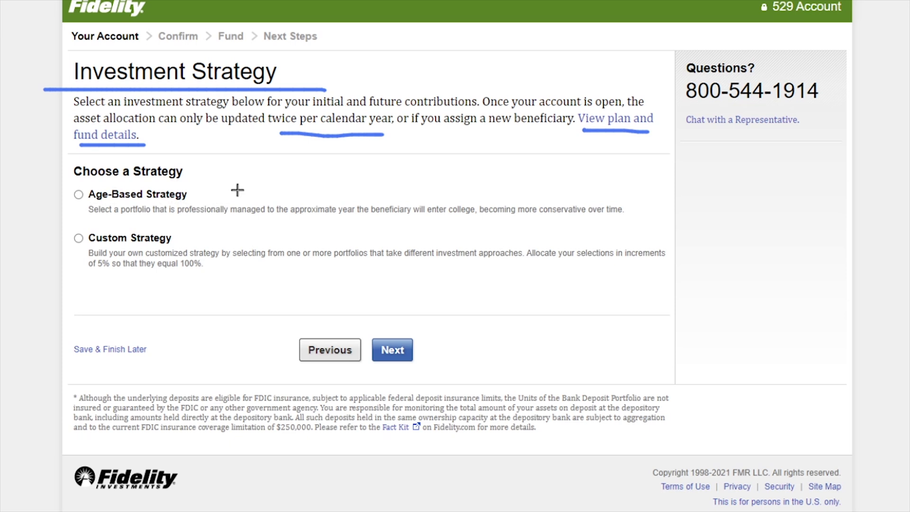
pyautogui.moveTo(99, 179)
pyautogui.mouseDown()
pyautogui.moveTo(71, 208)
pyautogui.moveTo(100, 212)
pyautogui.mouseUp()
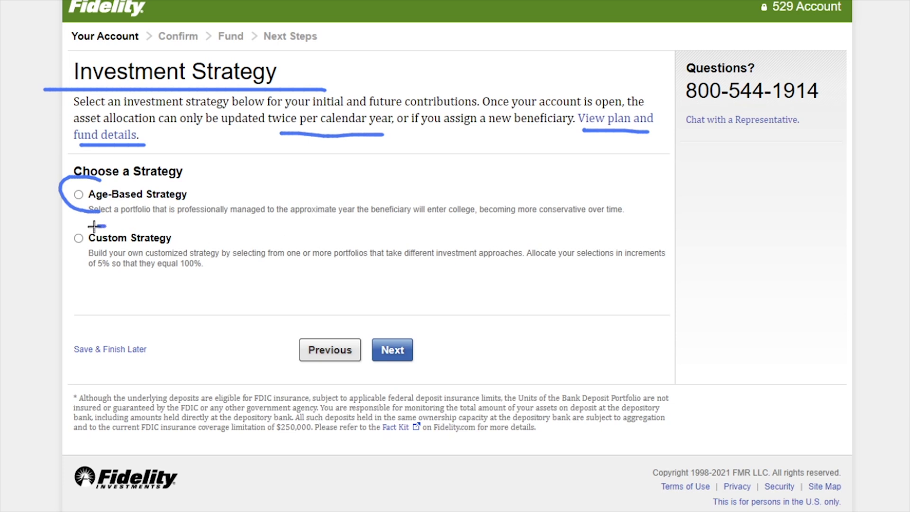
pyautogui.moveTo(103, 226); pyautogui.dragTo(123, 274)
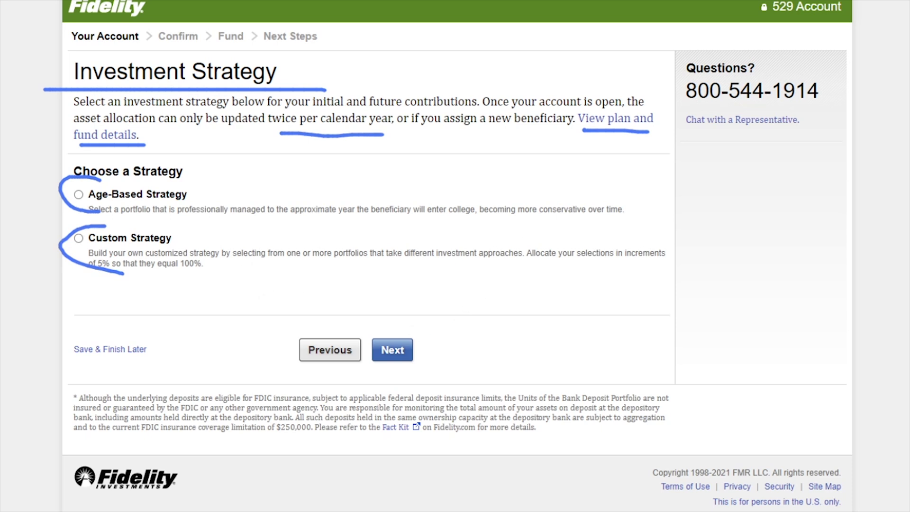
# Choose the Custom Strategy and allocate 100% to the AZ Fidelity 500 Index portfolio.
pyautogui.click(78, 238)
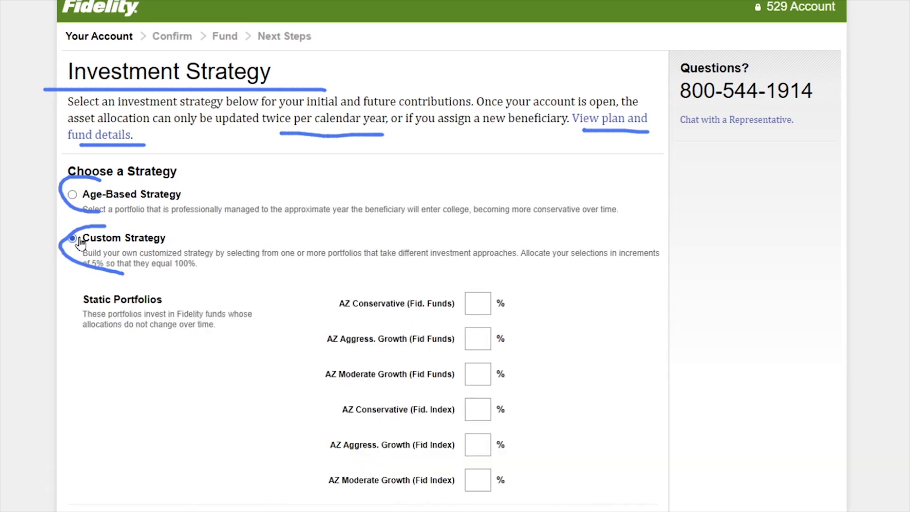
pyautogui.scroll(-4, 681, 258)
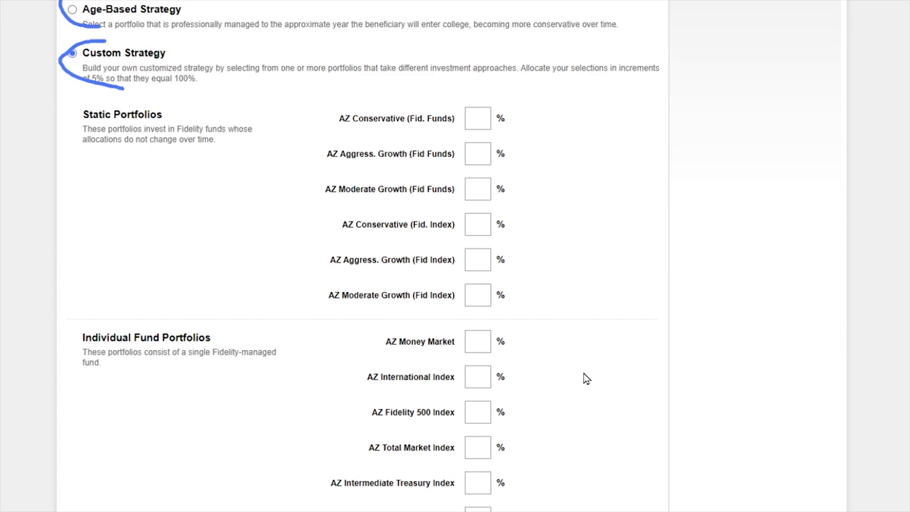
pyautogui.scroll(-2, 584, 371)
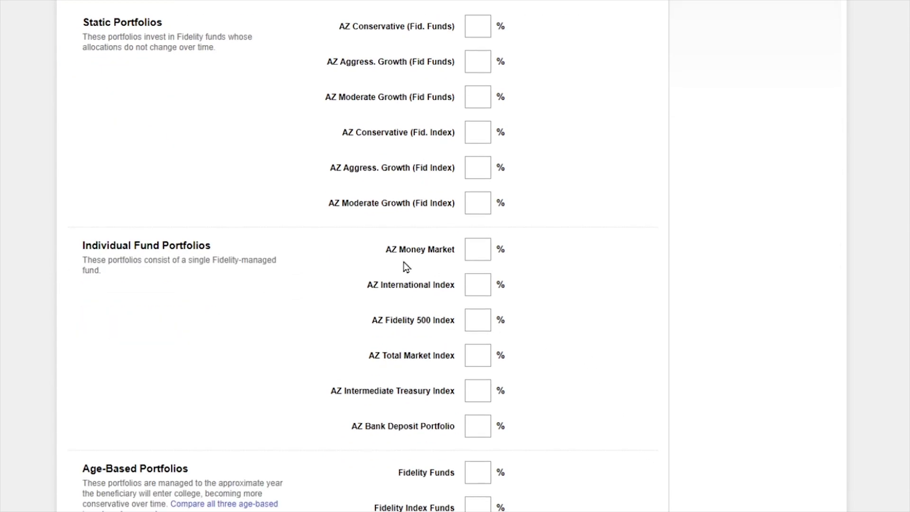
pyautogui.click(477, 320)
pyautogui.write('100')
pyautogui.click(438, 339)
pyautogui.scroll(-2, 620, 383)
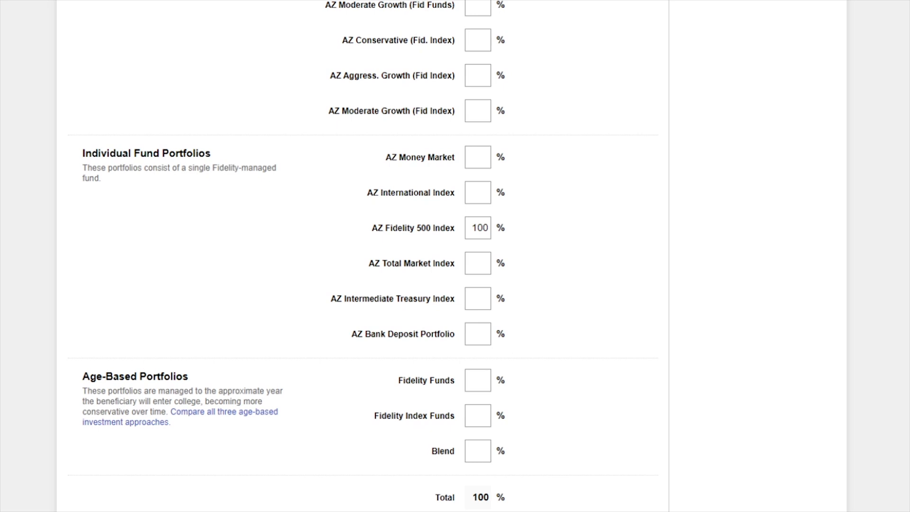
pyautogui.scroll(2, 361, 256)
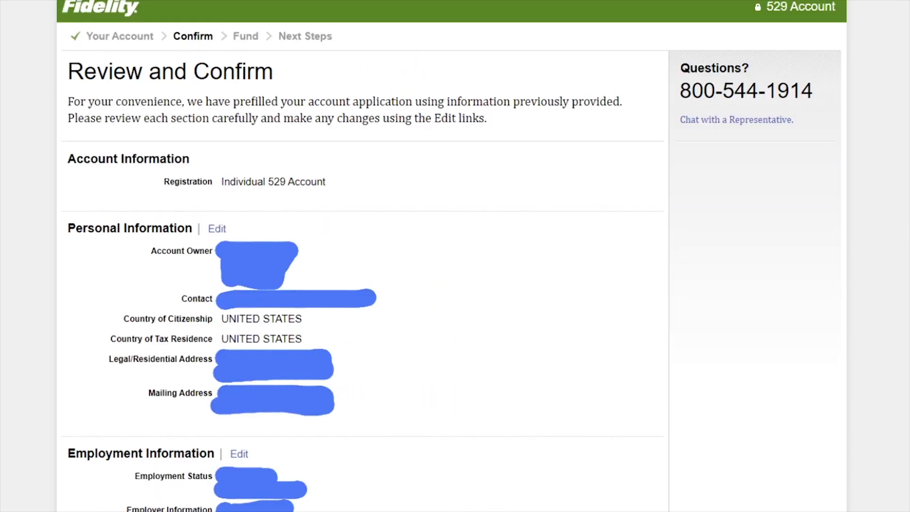
# Review the registration, personal, employment and beneficiary information on the Review and Confirm page.
pyautogui.moveTo(54, 91); pyautogui.dragTo(258, 94)
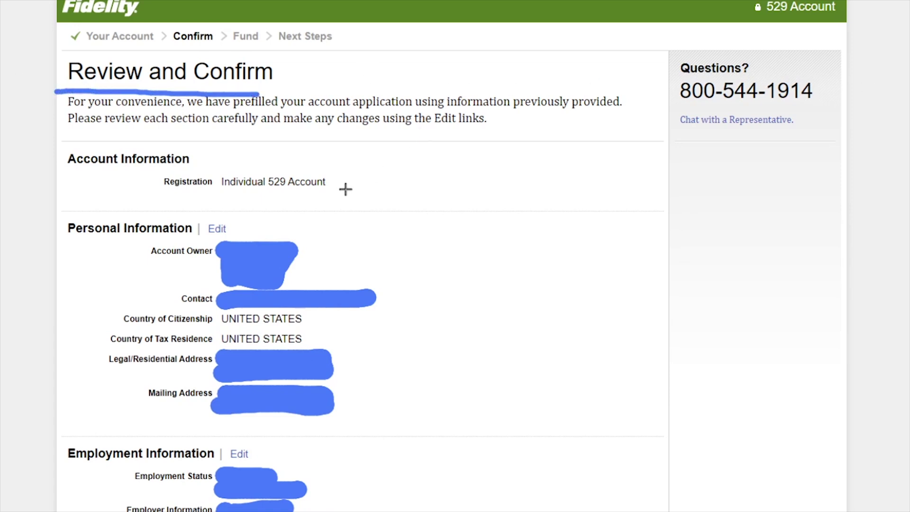
pyautogui.moveTo(195, 169)
pyautogui.mouseDown()
pyautogui.moveTo(163, 190)
pyautogui.moveTo(203, 197)
pyautogui.mouseUp()
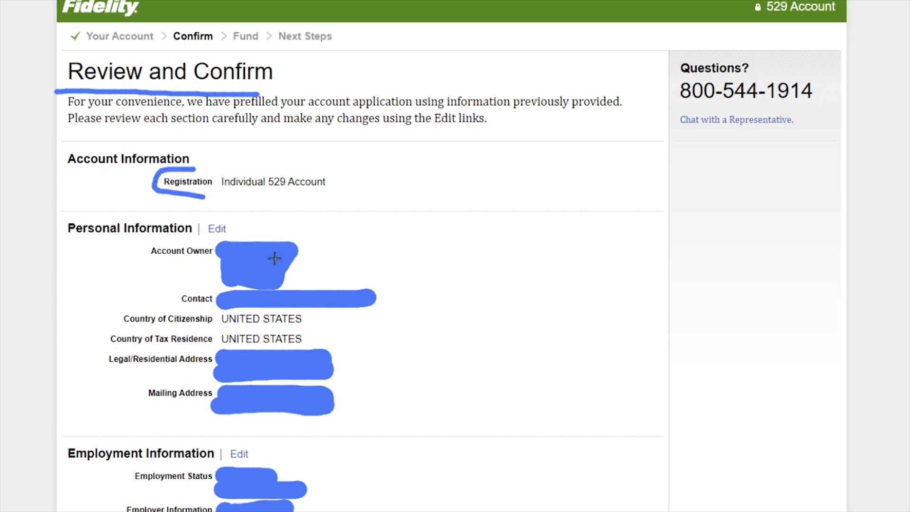
pyautogui.moveTo(78, 205)
pyautogui.mouseDown()
pyautogui.moveTo(49, 211)
pyautogui.moveTo(83, 385)
pyautogui.moveTo(144, 436)
pyautogui.mouseUp()
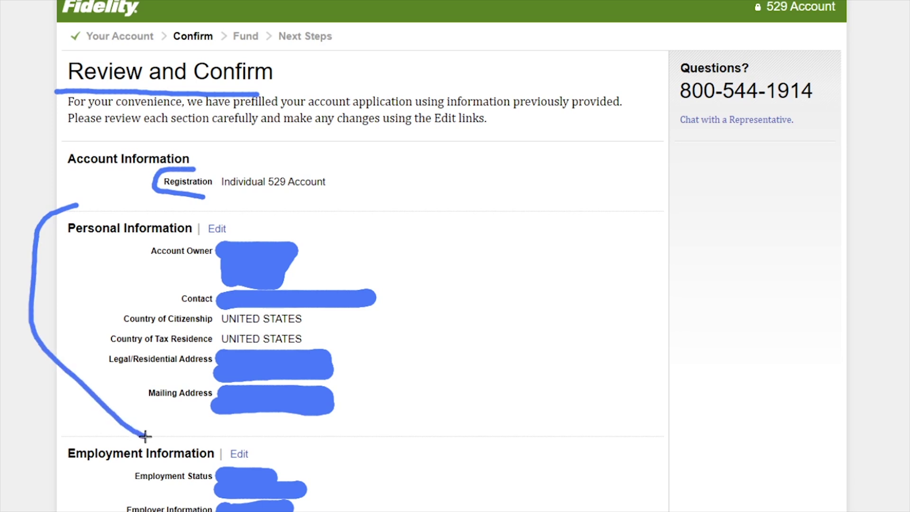
pyautogui.scroll(-2, 163, 264)
pyautogui.moveTo(81, 342)
pyautogui.mouseDown()
pyautogui.moveTo(27, 378)
pyautogui.moveTo(74, 505)
pyautogui.mouseUp()
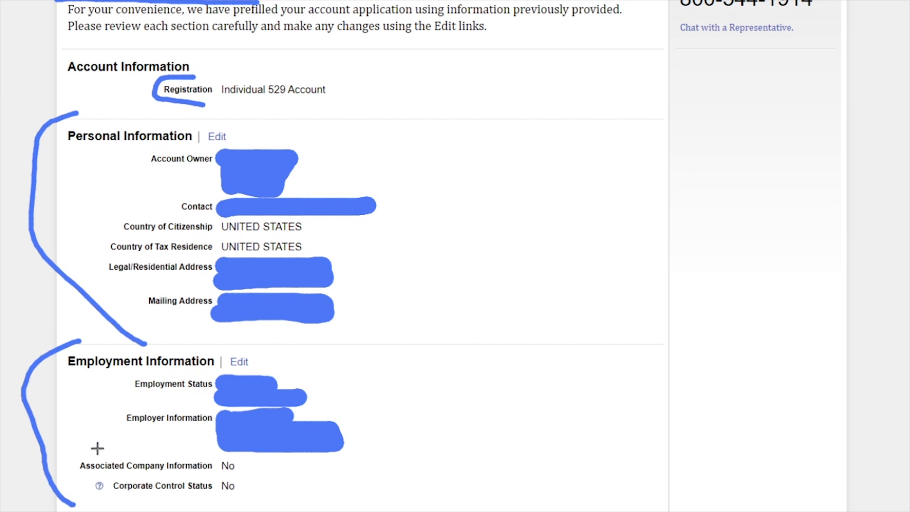
pyautogui.scroll(-5, 61, 441)
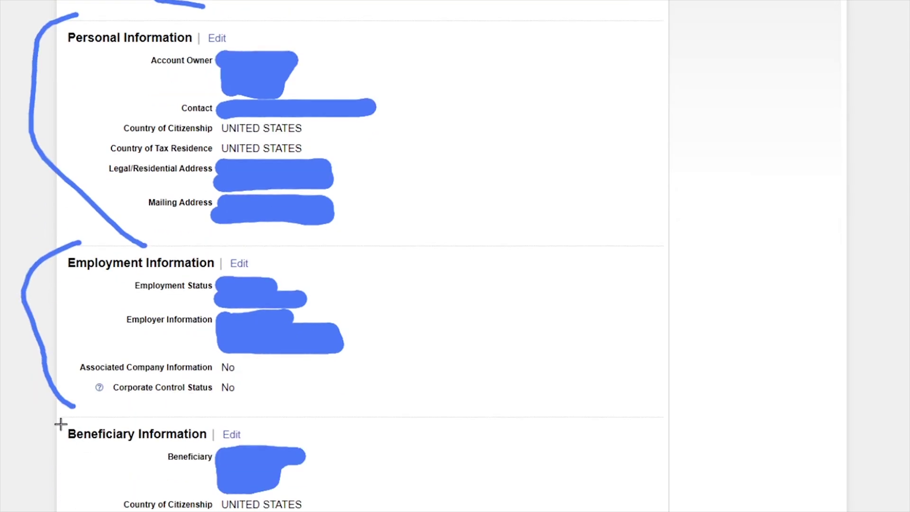
pyautogui.moveTo(58, 240)
pyautogui.mouseDown()
pyautogui.moveTo(10, 369)
pyautogui.moveTo(82, 416)
pyautogui.mouseUp()
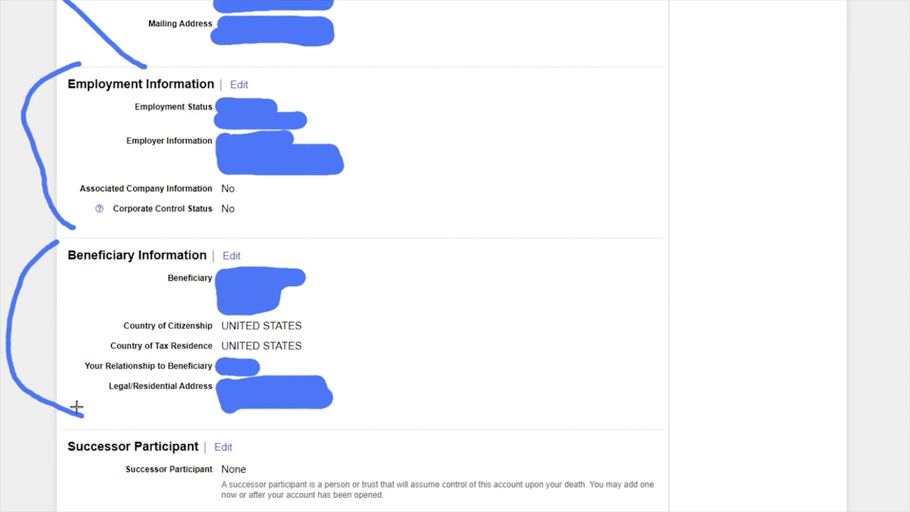
# Check the successor participant, the account settings and the custom investment strategy in the AZ Fidelity 500 Index.
pyautogui.scroll(-2, 76, 406)
pyautogui.moveTo(66, 335)
pyautogui.mouseDown()
pyautogui.moveTo(49, 408)
pyautogui.moveTo(71, 412)
pyautogui.mouseUp()
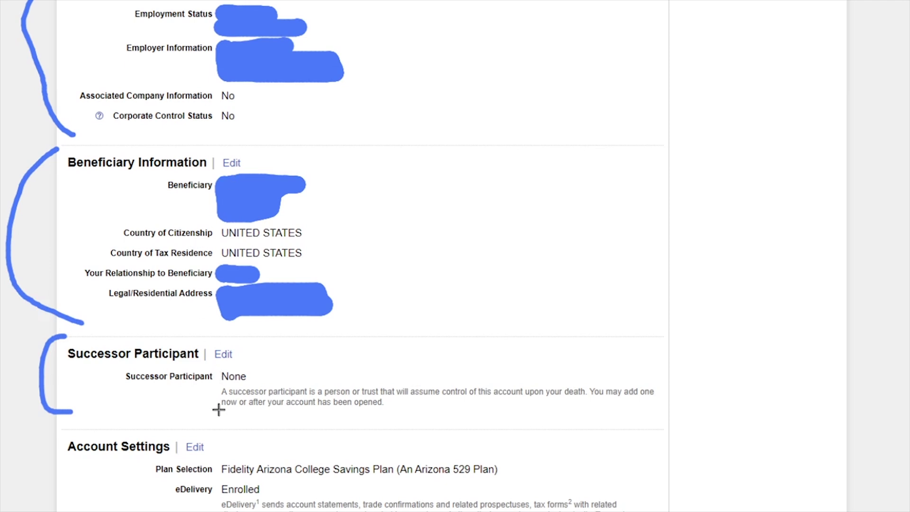
pyautogui.moveTo(79, 434); pyautogui.dragTo(45, 510)
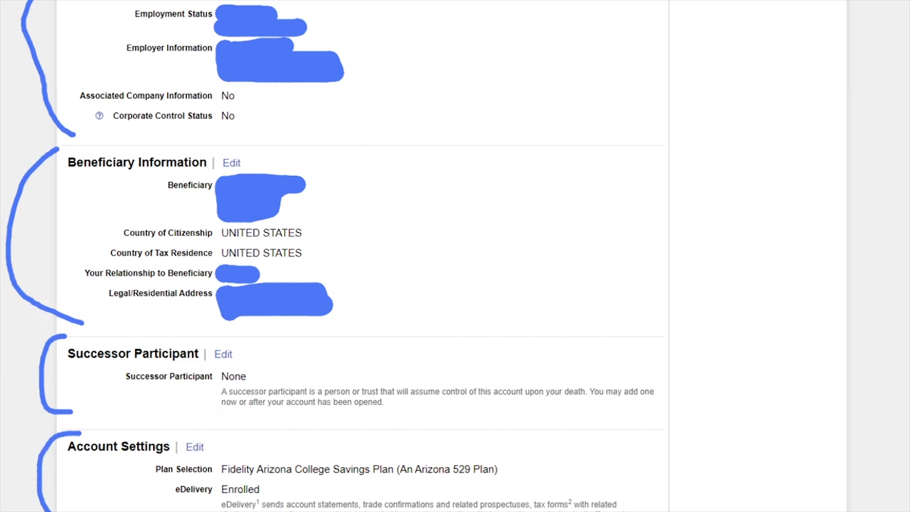
pyautogui.scroll(-3, 318, 482)
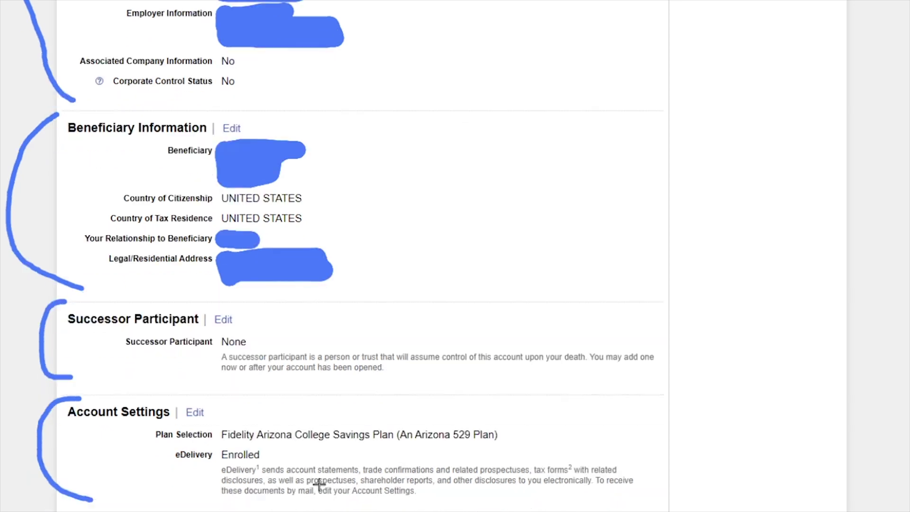
pyautogui.scroll(-2, 71, 447)
pyautogui.moveTo(91, 373)
pyautogui.mouseDown()
pyautogui.moveTo(57, 378)
pyautogui.moveTo(132, 498)
pyautogui.mouseUp()
pyautogui.moveTo(213, 466); pyautogui.dragTo(291, 466)
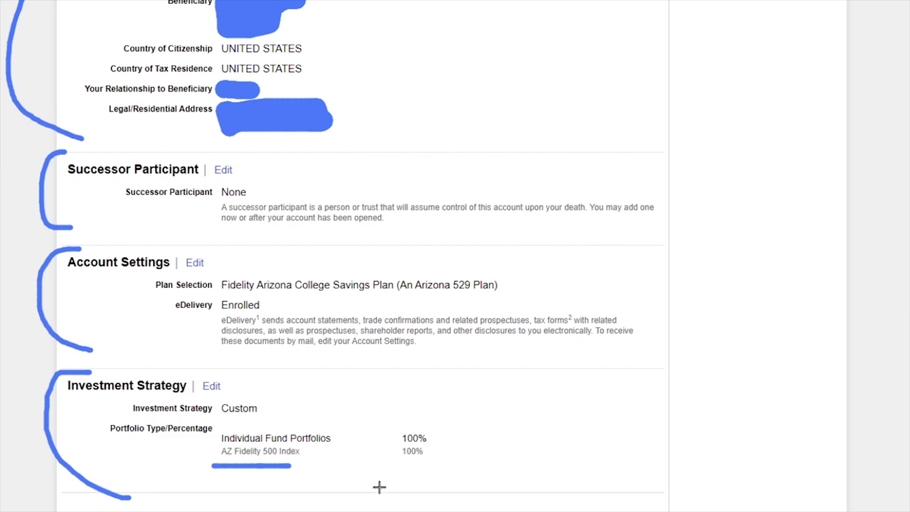
# Confirm the reviewed application information and proceed to the terms agreement.
pyautogui.scroll(-1, 537, 468)
pyautogui.scroll(-1, 536, 469)
pyautogui.moveTo(418, 400)
pyautogui.mouseDown()
pyautogui.moveTo(384, 471)
pyautogui.moveTo(301, 402)
pyautogui.mouseUp()
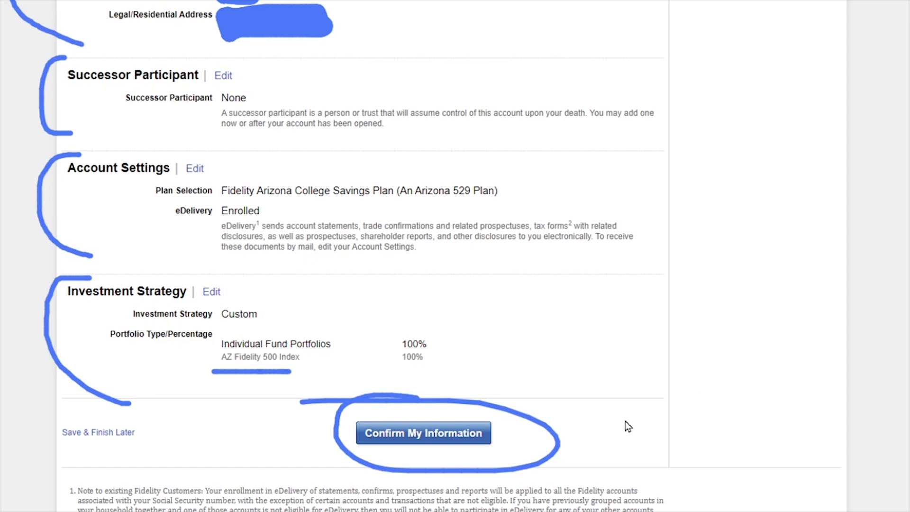
pyautogui.click(420, 439)
# Review the list of agreement documents and the electronic delivery consent on the Agree to Terms page.
pyautogui.moveTo(52, 84); pyautogui.dragTo(220, 89)
pyautogui.moveTo(68, 97)
pyautogui.mouseDown()
pyautogui.moveTo(1, 192)
pyautogui.moveTo(12, 353)
pyautogui.moveTo(91, 377)
pyautogui.mouseUp()
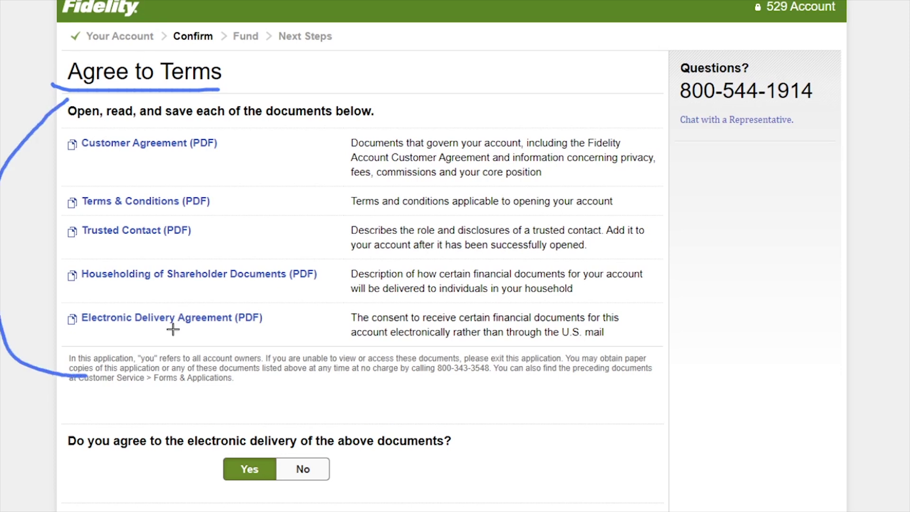
pyautogui.scroll(-1, 206, 356)
pyautogui.scroll(-2, 207, 357)
pyautogui.moveTo(93, 325)
pyautogui.mouseDown()
pyautogui.moveTo(49, 334)
pyautogui.moveTo(48, 399)
pyautogui.moveTo(129, 406)
pyautogui.mouseUp()
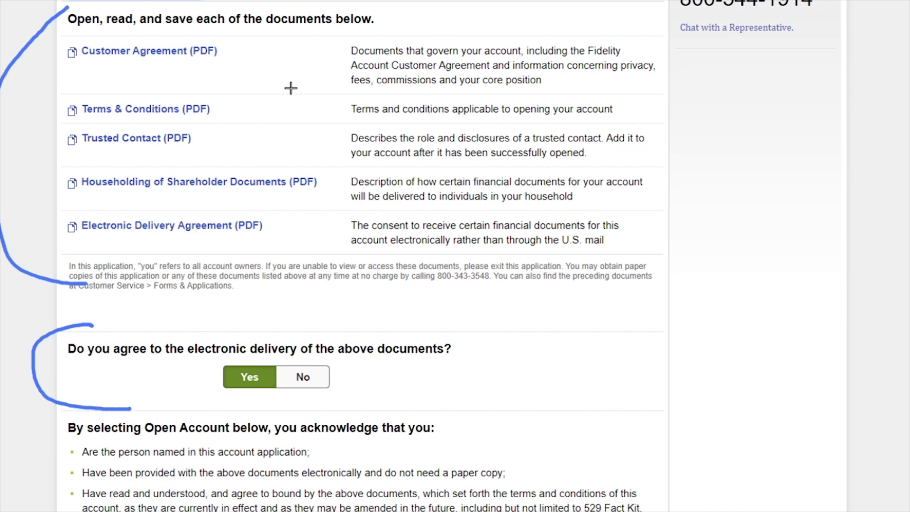
# Read the acknowledgements for opening the account and submit the application to open the 529 account.
pyautogui.scroll(-1, 379, 121)
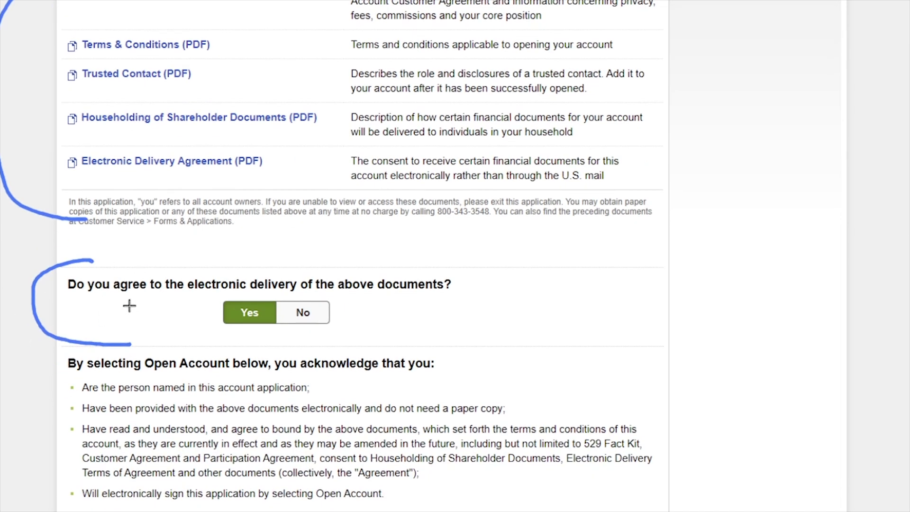
pyautogui.moveTo(66, 352)
pyautogui.mouseDown()
pyautogui.moveTo(5, 393)
pyautogui.moveTo(30, 511)
pyautogui.mouseUp()
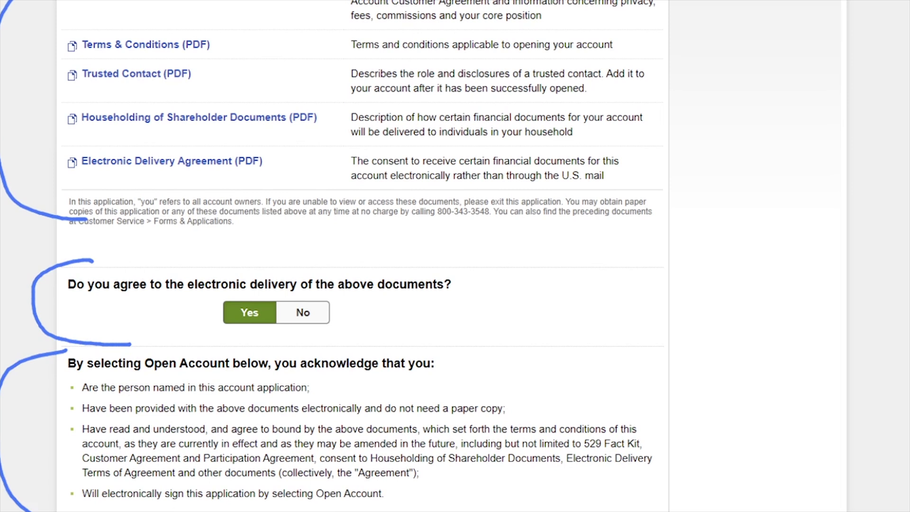
pyautogui.scroll(-2, 360, 256)
pyautogui.moveTo(418, 411)
pyautogui.mouseDown()
pyautogui.moveTo(366, 477)
pyautogui.moveTo(409, 415)
pyautogui.mouseUp()
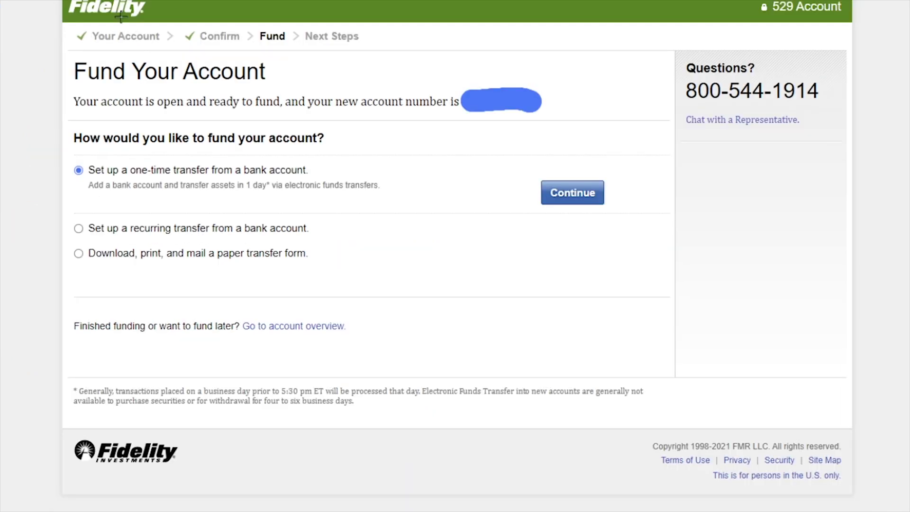
# Review the account funding page, including the one-time and recurring bank transfer options.
pyautogui.moveTo(56, 86); pyautogui.dragTo(263, 86)
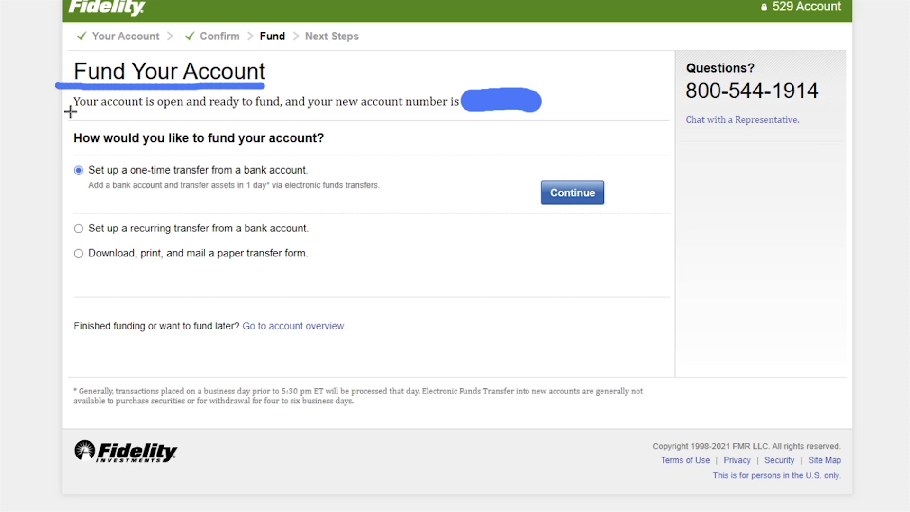
pyautogui.moveTo(68, 113); pyautogui.dragTo(276, 118)
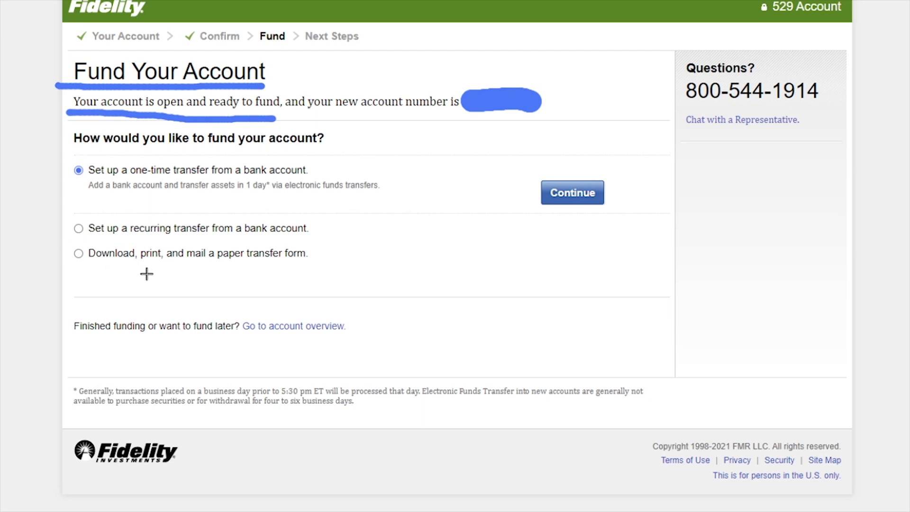
pyautogui.moveTo(319, 146); pyautogui.dragTo(363, 138)
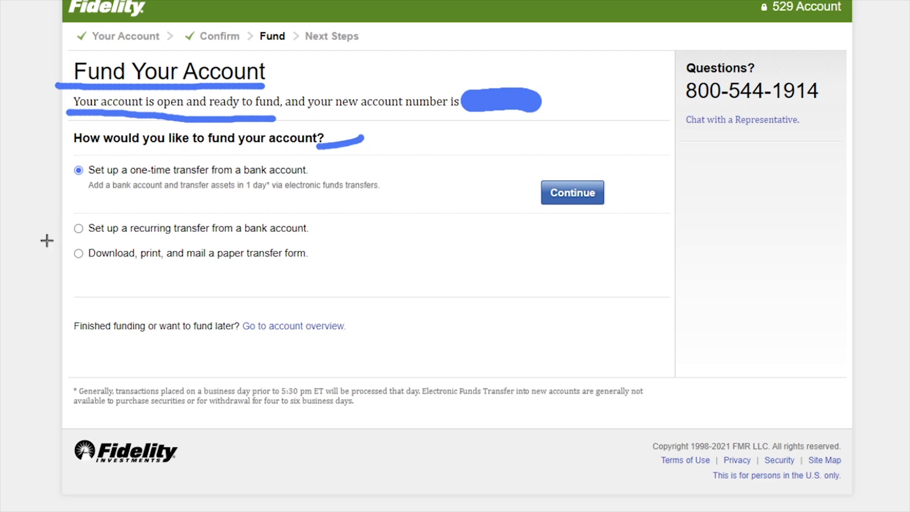
pyautogui.moveTo(185, 233); pyautogui.dragTo(294, 235)
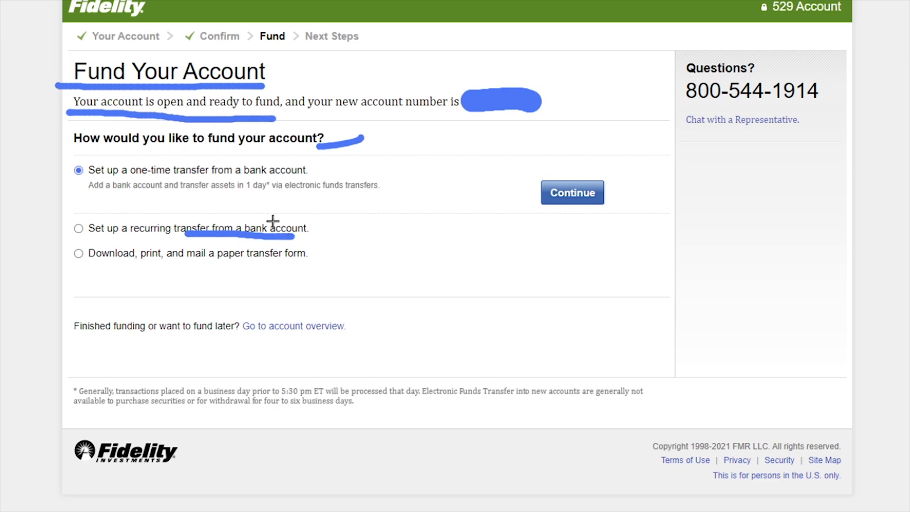
# Consider the paper transfer form and the option to fund later, and go to the account overview.
pyautogui.moveTo(370, 256); pyautogui.dragTo(319, 311)
pyautogui.moveTo(329, 275); pyautogui.dragTo(349, 312)
pyautogui.moveTo(54, 268); pyautogui.dragTo(206, 271)
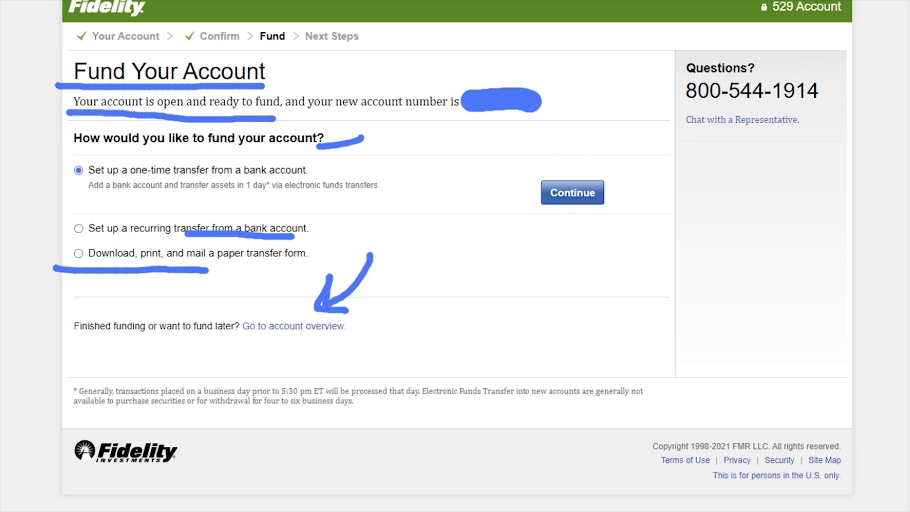
pyautogui.moveTo(583, 158)
pyautogui.mouseDown()
pyautogui.moveTo(510, 199)
pyautogui.moveTo(519, 167)
pyautogui.mouseUp()
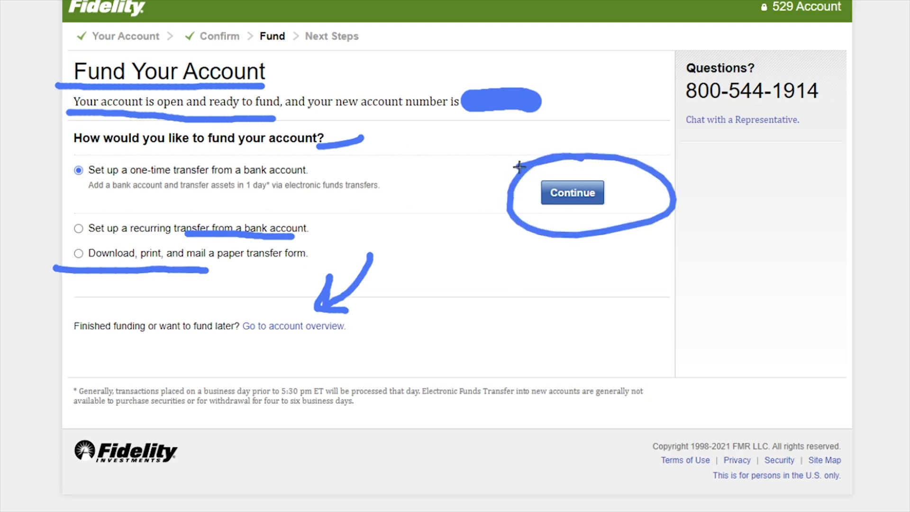
pyautogui.moveTo(318, 298)
pyautogui.mouseDown()
pyautogui.moveTo(254, 298)
pyautogui.moveTo(318, 354)
pyautogui.moveTo(284, 301)
pyautogui.mouseUp()
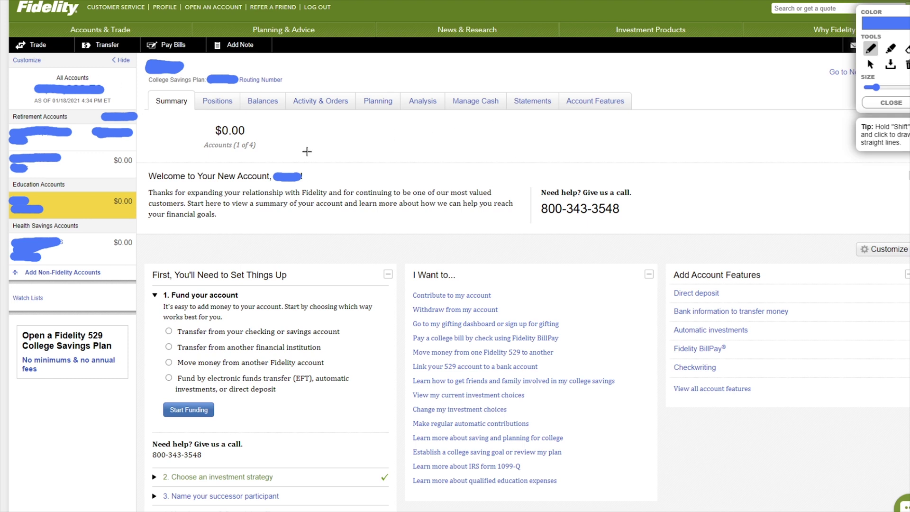
# Examine the new education account in the account list and the contribution and gifting options for it.
pyautogui.moveTo(65, 68)
pyautogui.mouseDown()
pyautogui.moveTo(38, 69)
pyautogui.moveTo(42, 105)
pyautogui.moveTo(120, 98)
pyautogui.moveTo(73, 64)
pyautogui.mouseUp()
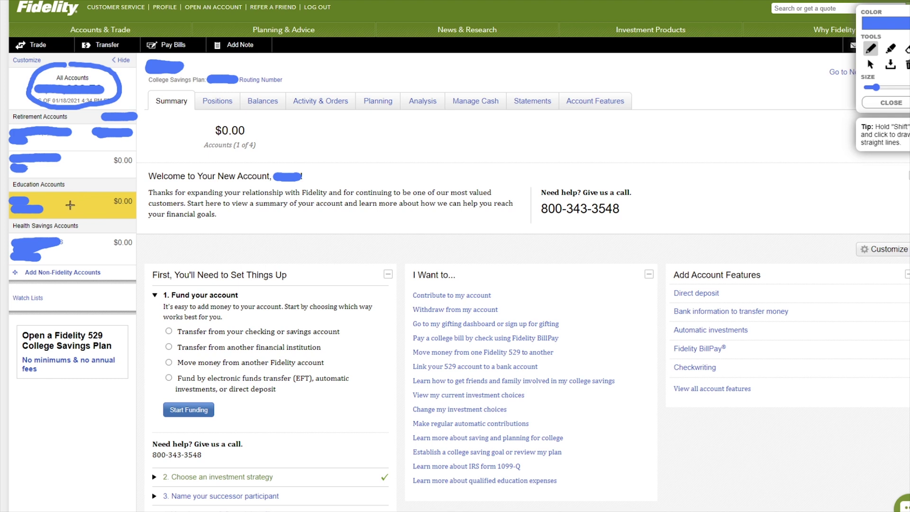
pyautogui.moveTo(74, 206); pyautogui.dragTo(102, 180)
pyautogui.moveTo(427, 203)
pyautogui.mouseDown()
pyautogui.moveTo(431, 267)
pyautogui.moveTo(450, 250)
pyautogui.mouseUp()
pyautogui.moveTo(498, 294); pyautogui.dragTo(535, 271)
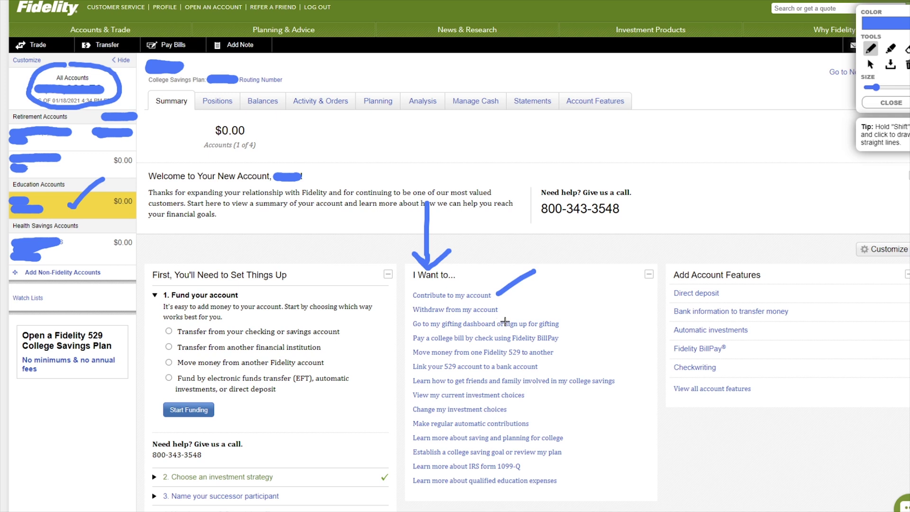
pyautogui.moveTo(566, 324); pyautogui.dragTo(595, 286)
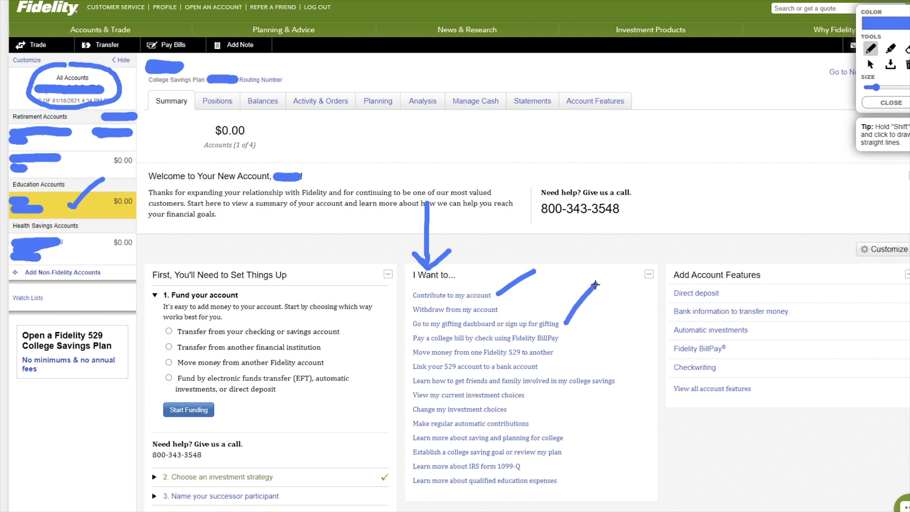